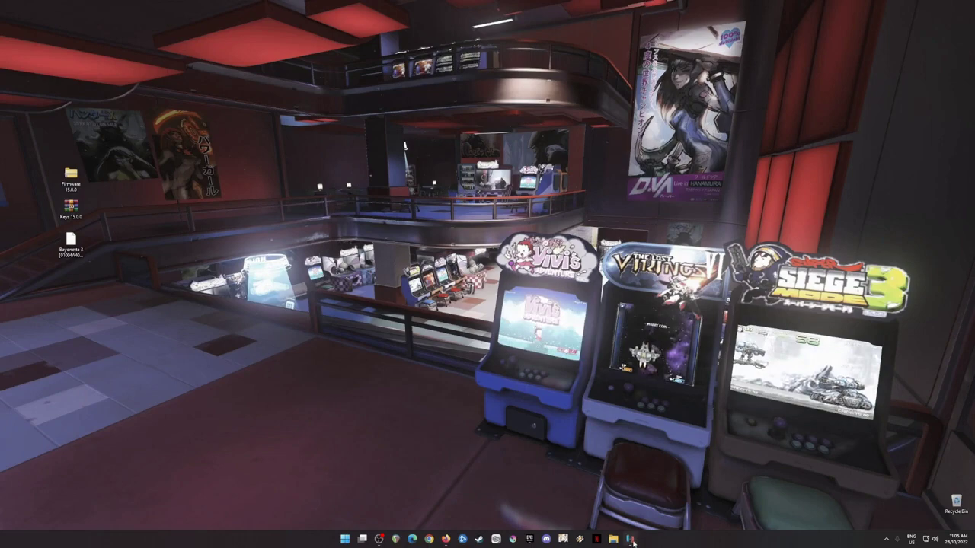
{"action": "mouse_move", "coordinate": [631, 542]}
{"action": "left_click", "coordinate": [673, 496]}
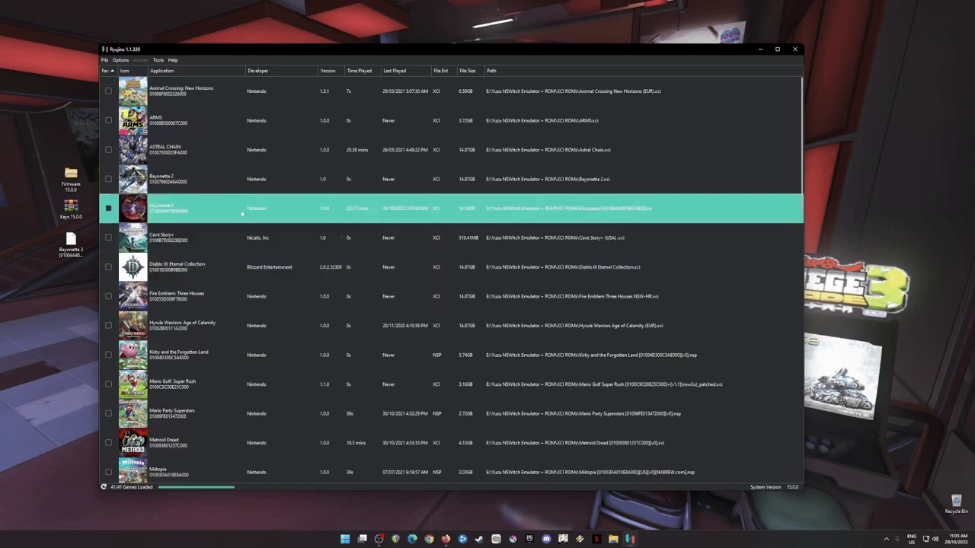
{"action": "left_click_drag", "start_coordinate": [40, 144], "coordinate": [90, 298]}
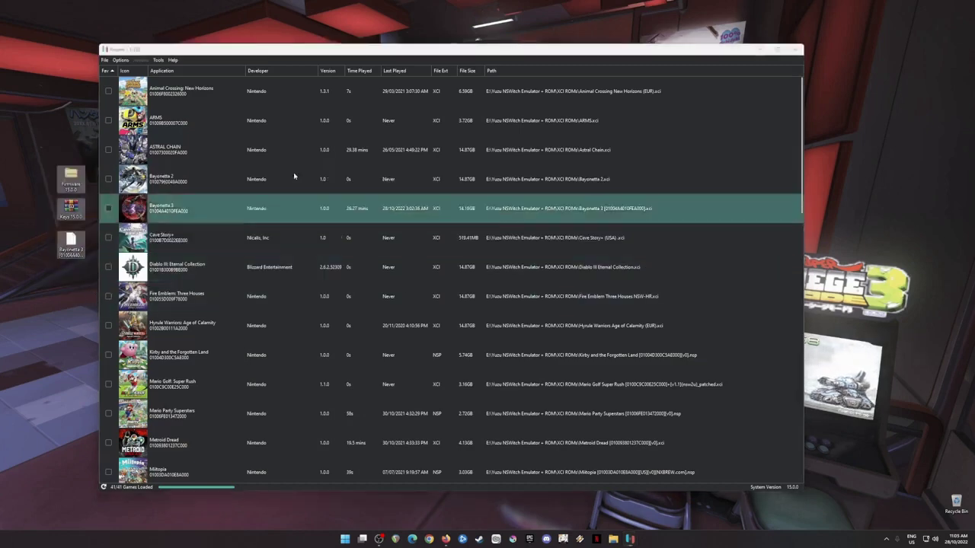
{"action": "left_click", "coordinate": [397, 99]}
{"action": "left_click", "coordinate": [457, 121]}
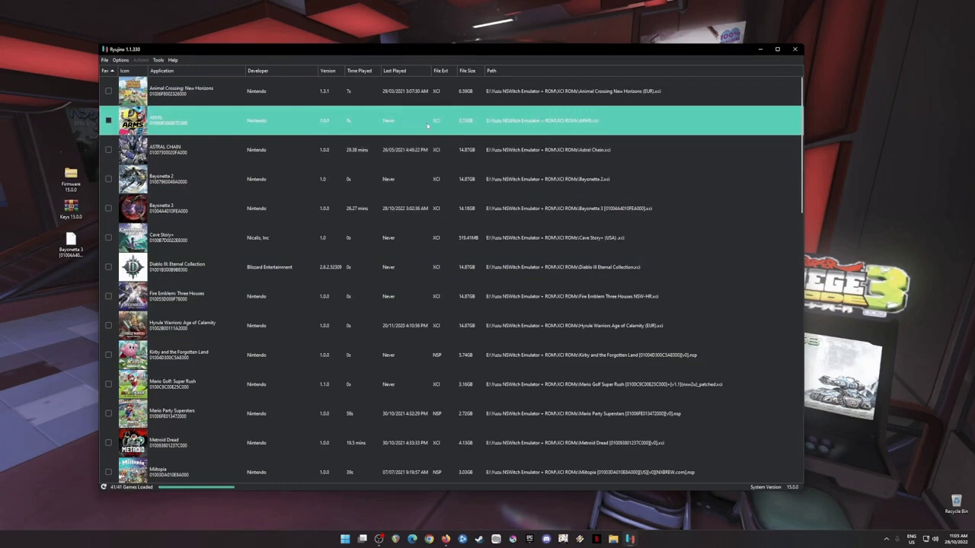
{"action": "left_click", "coordinate": [533, 180]}
{"action": "left_click", "coordinate": [696, 148]}
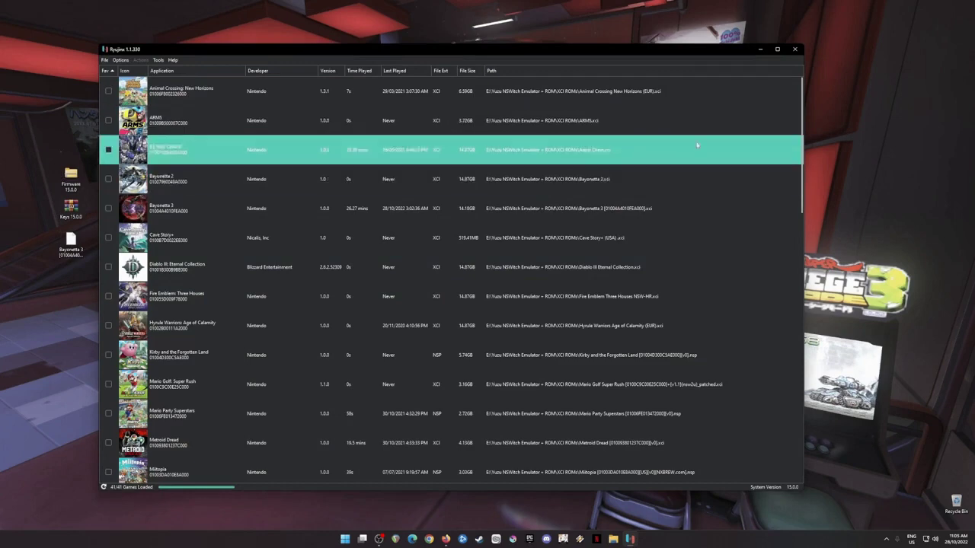
{"action": "left_click", "coordinate": [732, 114]}
{"action": "left_click", "coordinate": [726, 155]}
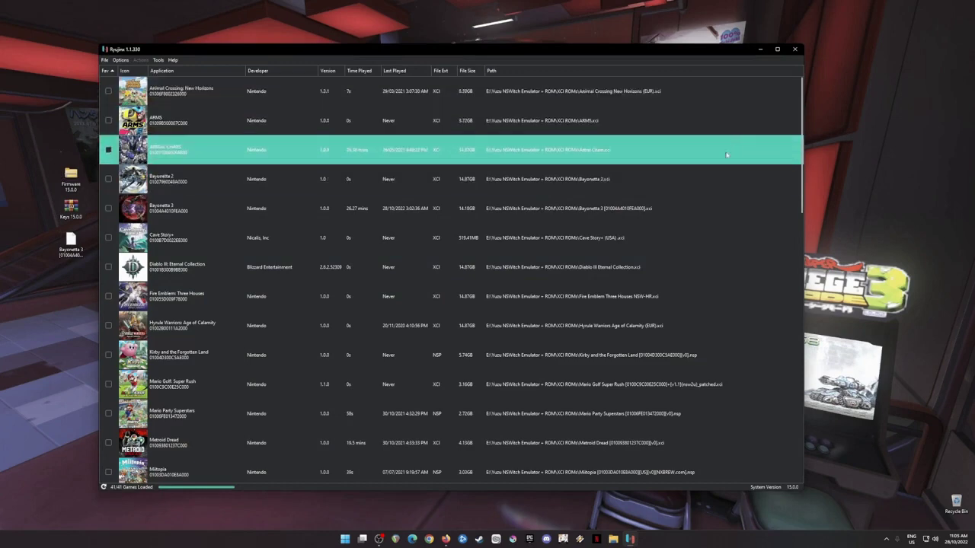
Switch to Firefox, search Google for "ryujinx" and view the download page of the official Ryujinx website
{"action": "left_click", "coordinate": [760, 51]}
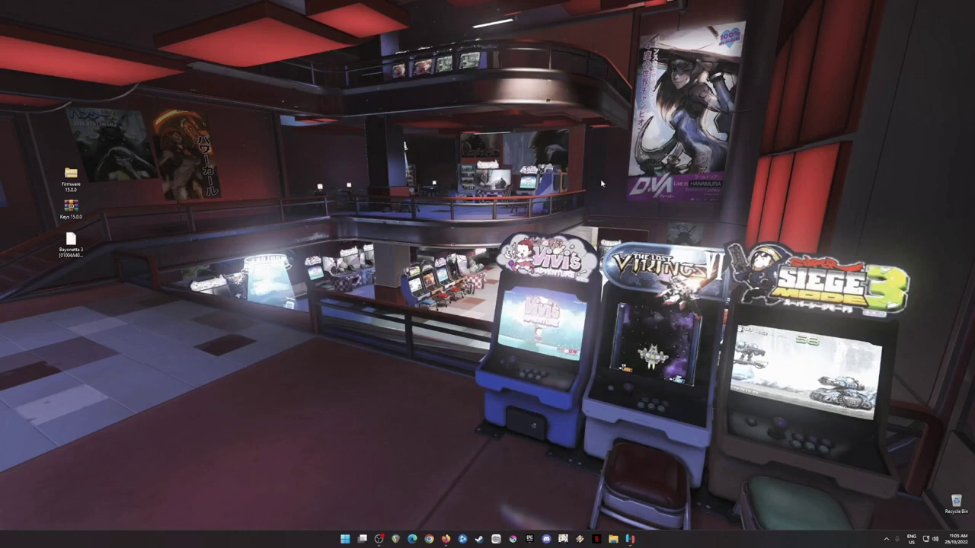
{"action": "left_click", "coordinate": [446, 539]}
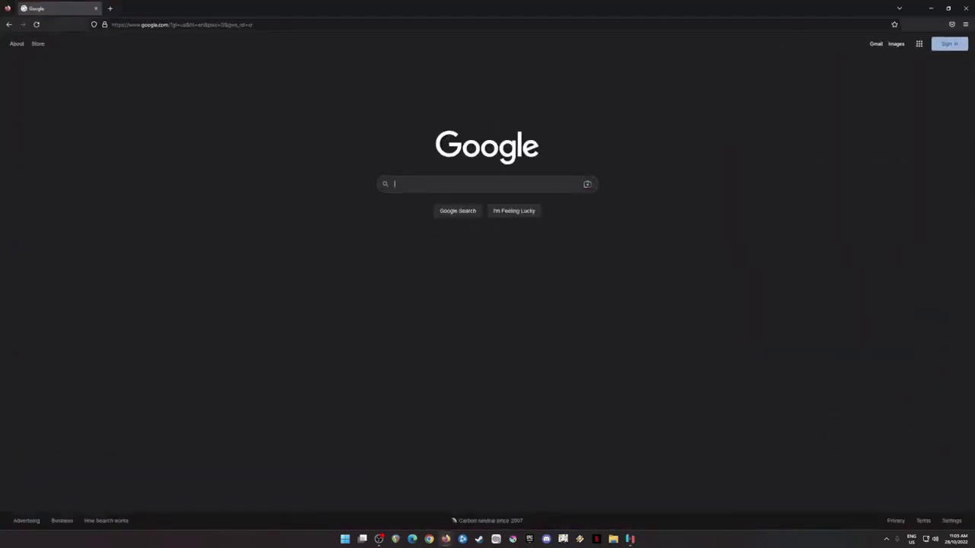
{"action": "type", "text": "ryujinx"}
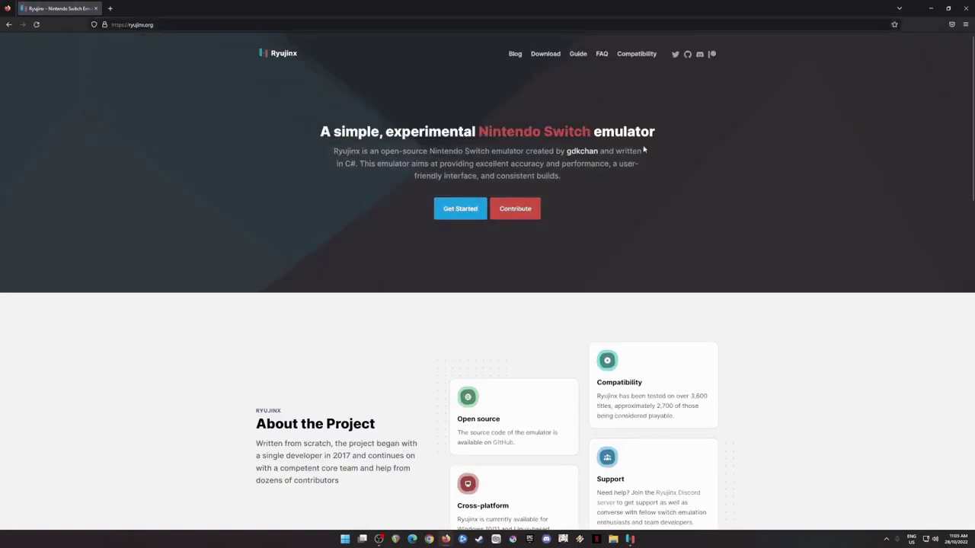
{"action": "left_click", "coordinate": [545, 54]}
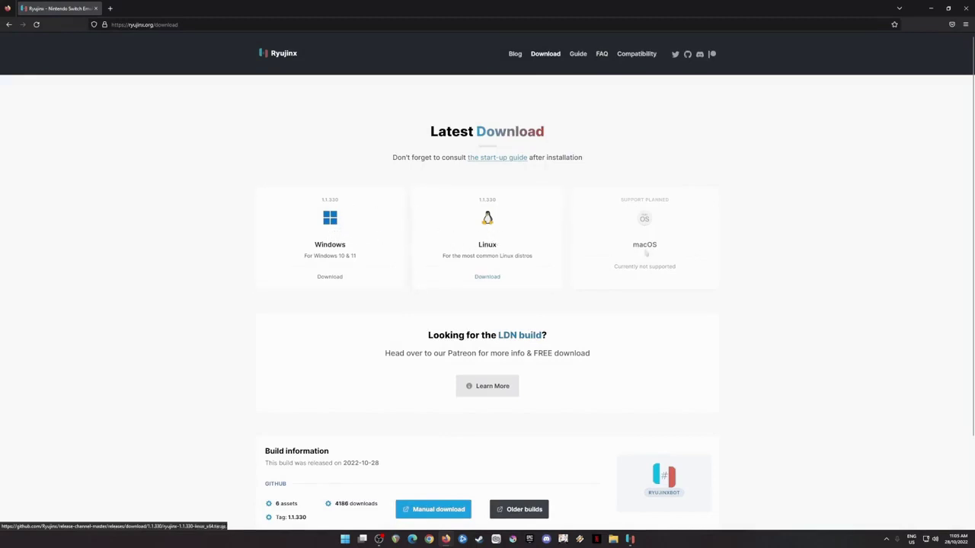
{"action": "left_click", "coordinate": [931, 8]}
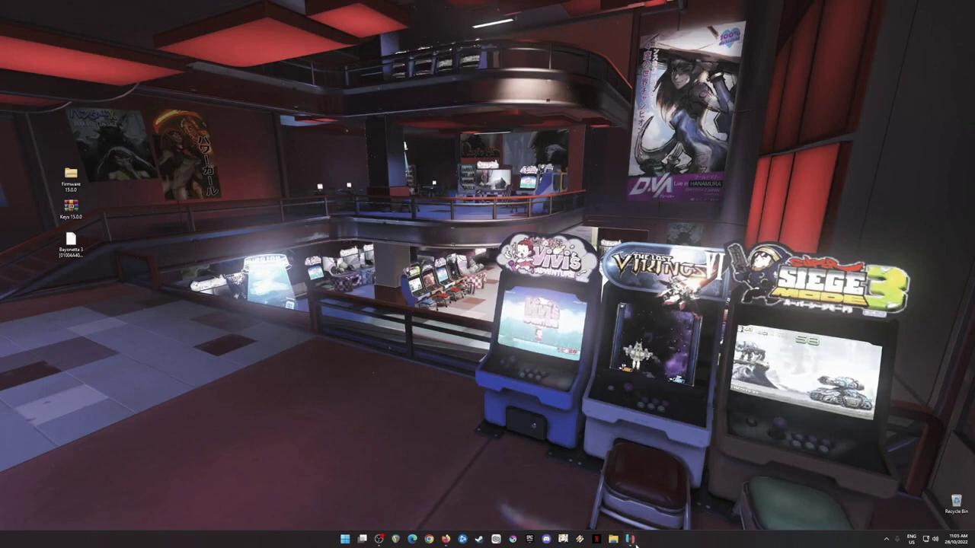
{"action": "mouse_move", "coordinate": [630, 538]}
{"action": "left_click", "coordinate": [659, 518]}
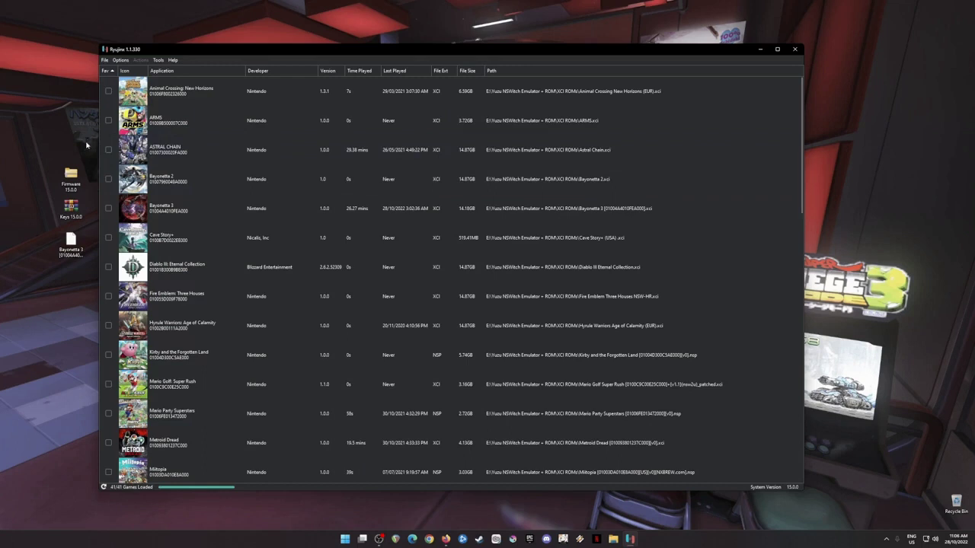
{"action": "left_click_drag", "start_coordinate": [86, 144], "coordinate": [36, 291]}
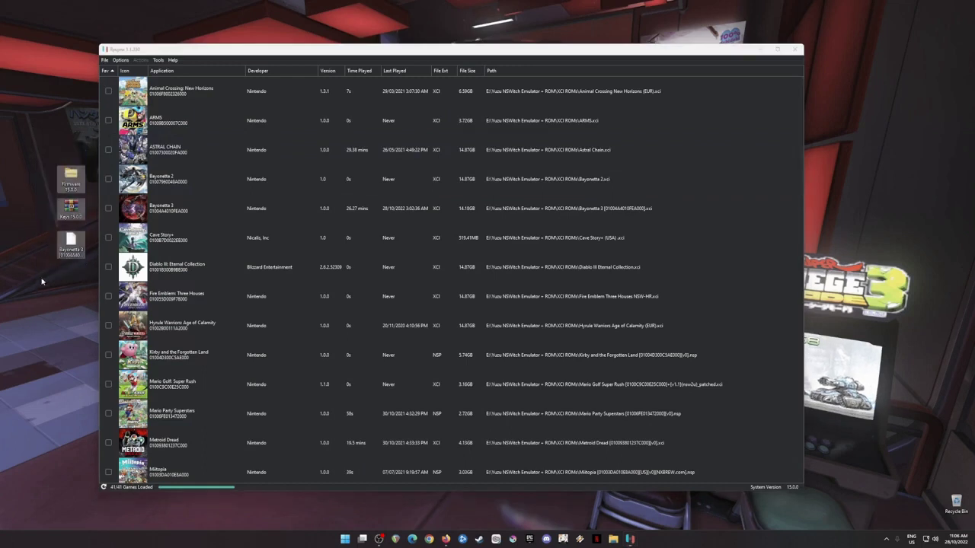
{"action": "left_click", "coordinate": [156, 48]}
{"action": "left_click_drag", "start_coordinate": [84, 157], "coordinate": [34, 286]}
{"action": "left_click", "coordinate": [36, 154]}
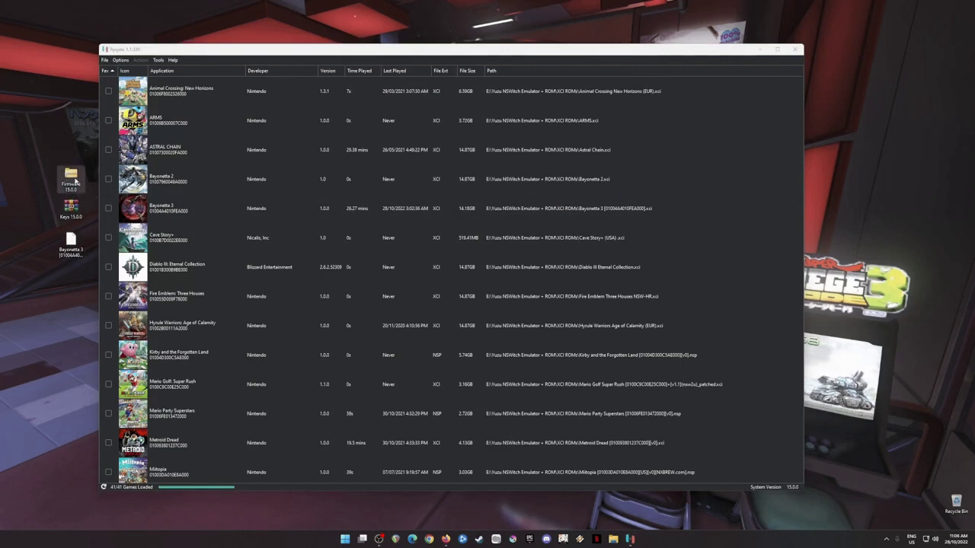
{"action": "left_click", "coordinate": [75, 183]}
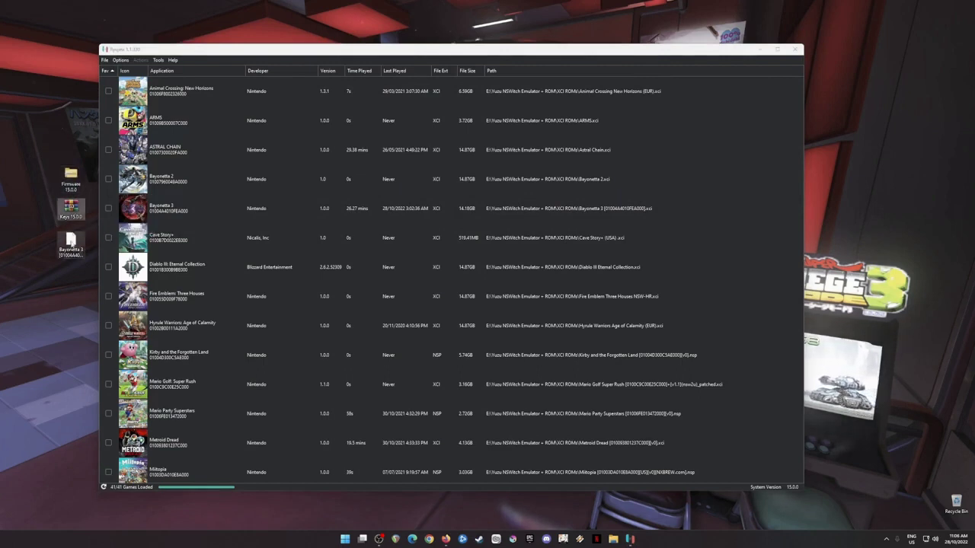
{"action": "left_click", "coordinate": [73, 252]}
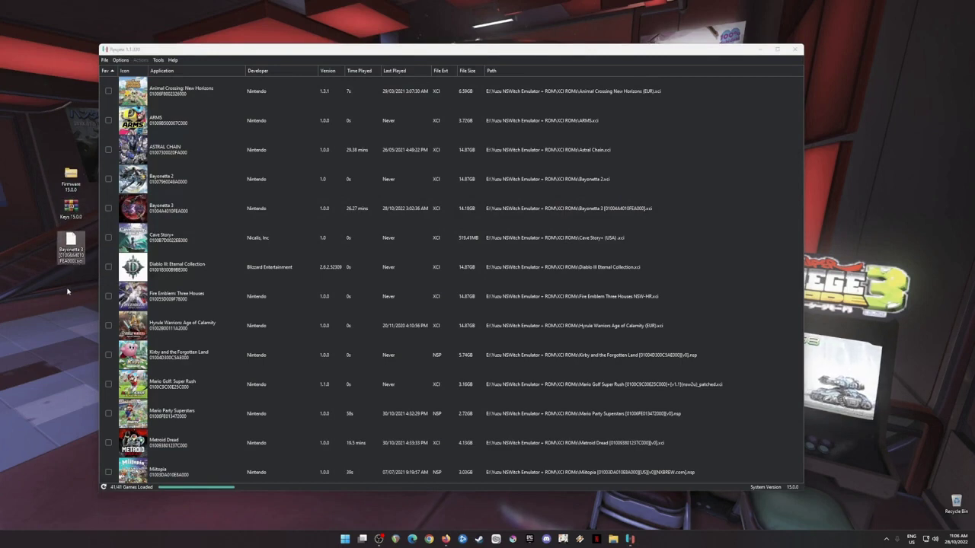
{"action": "left_click_drag", "start_coordinate": [88, 152], "coordinate": [41, 291]}
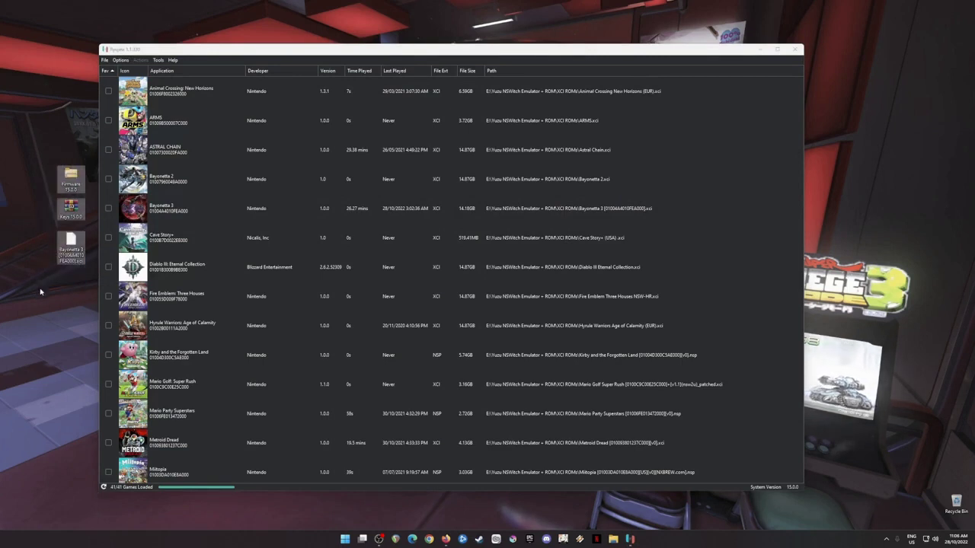
{"action": "left_click", "coordinate": [760, 51]}
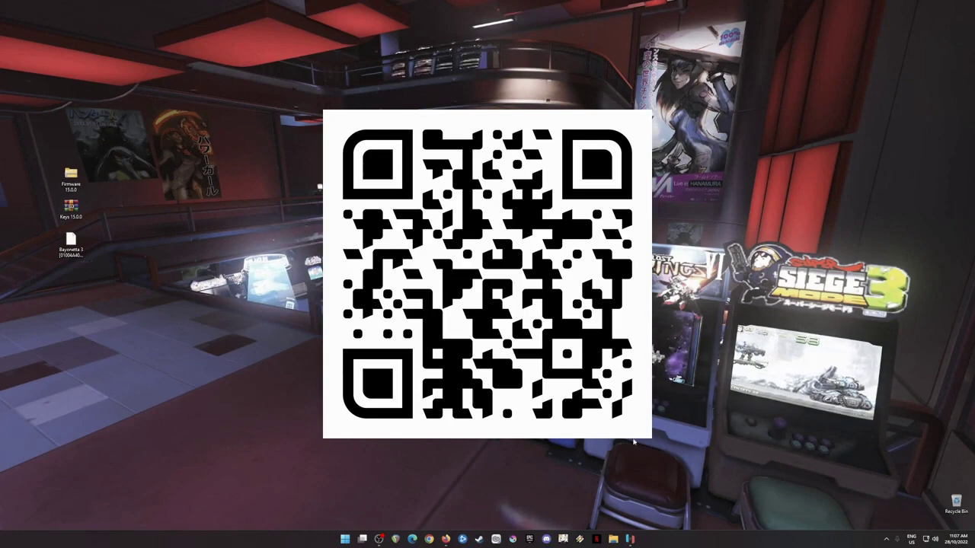
Switch to Ryujinx and open the system folder inside the emulator's data folder
{"action": "mouse_move", "coordinate": [630, 539]}
{"action": "left_click", "coordinate": [643, 510]}
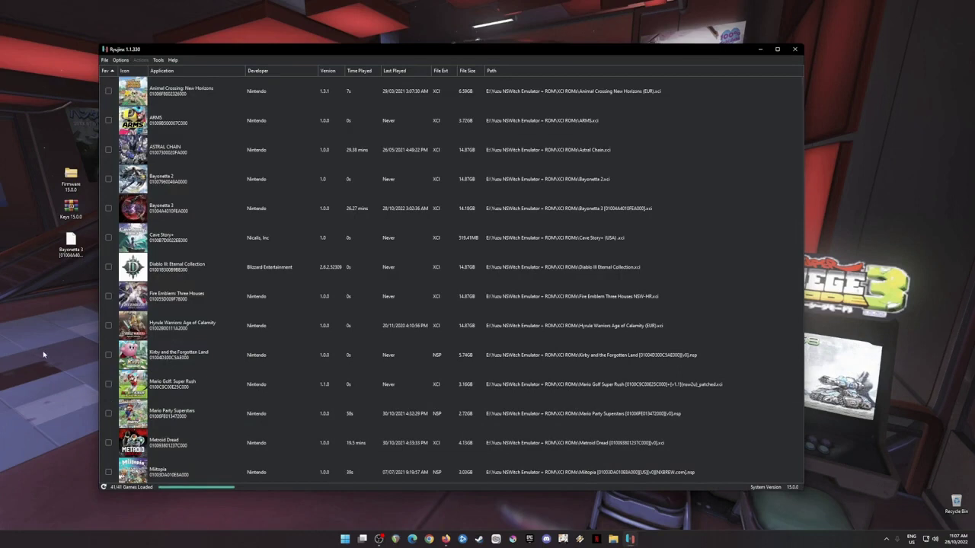
{"action": "left_click_drag", "start_coordinate": [27, 163], "coordinate": [80, 290]}
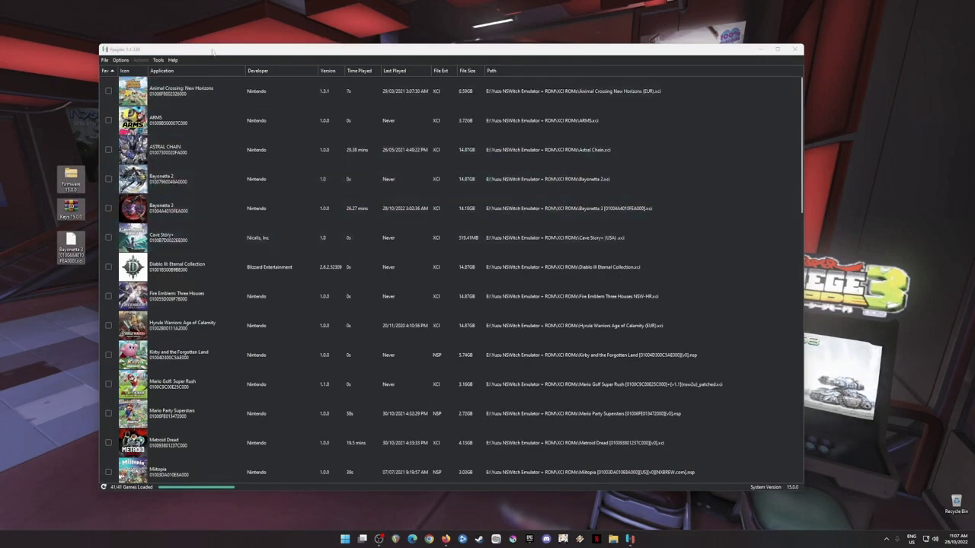
{"action": "left_click", "coordinate": [133, 47]}
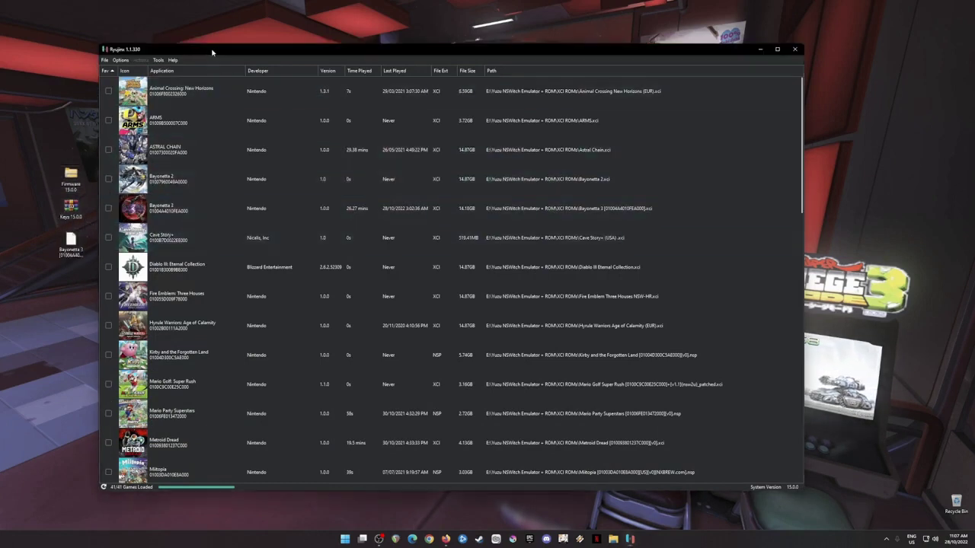
{"action": "left_click", "coordinate": [105, 60]}
{"action": "left_click", "coordinate": [126, 101]}
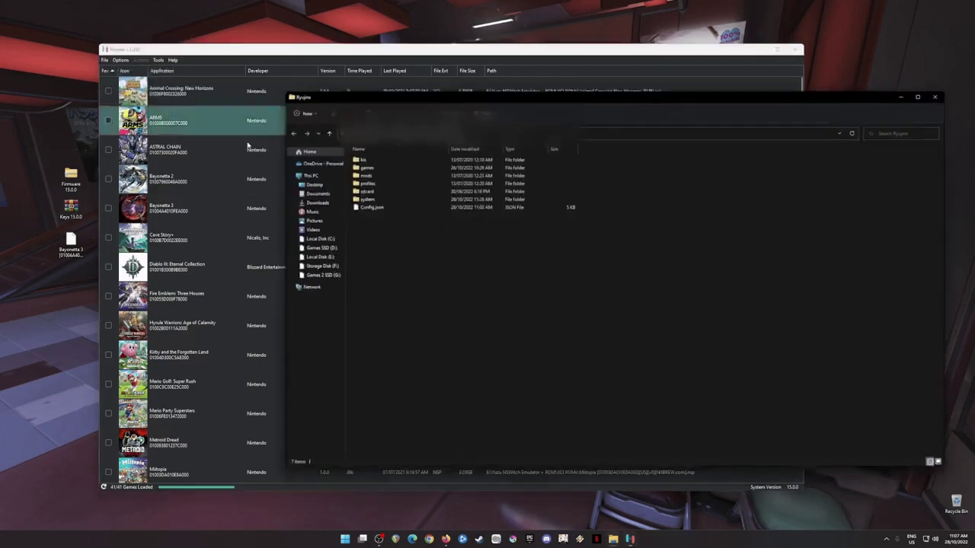
{"action": "double_click", "coordinate": [388, 200]}
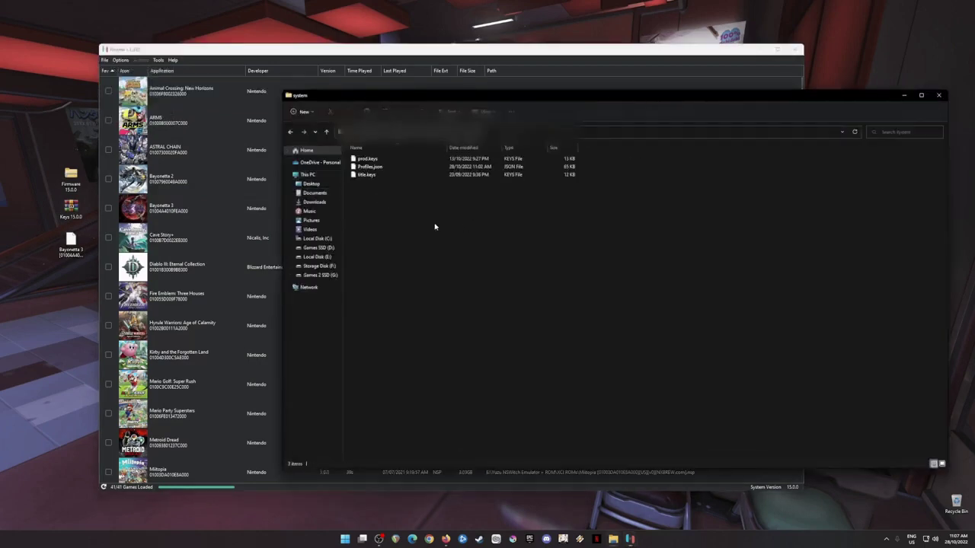
Copy prod.keys and title.keys from the Keys 15.0.0 archive into the system folder, replacing the existing files, and close both windows
{"action": "double_click", "coordinate": [74, 211]}
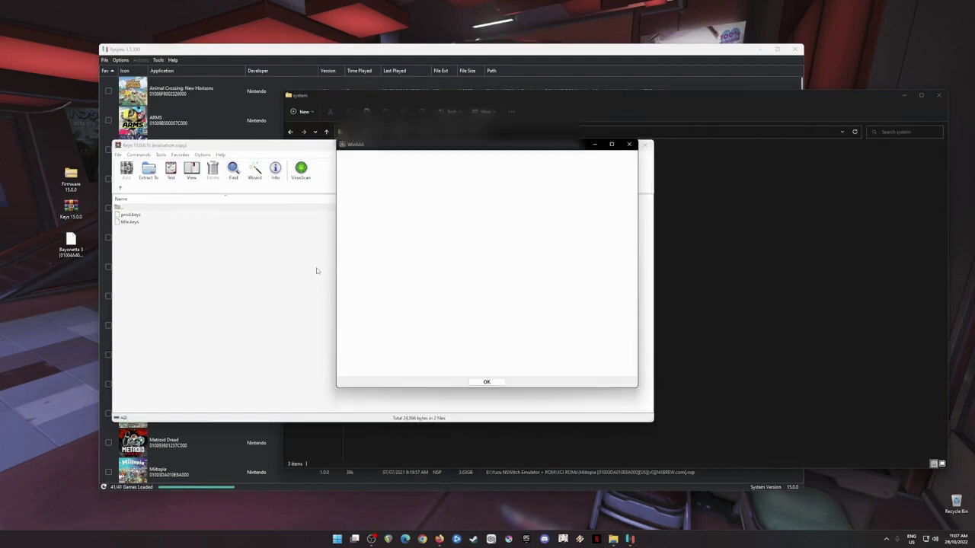
{"action": "left_click", "coordinate": [629, 144]}
{"action": "left_click_drag", "start_coordinate": [153, 256], "coordinate": [741, 276]}
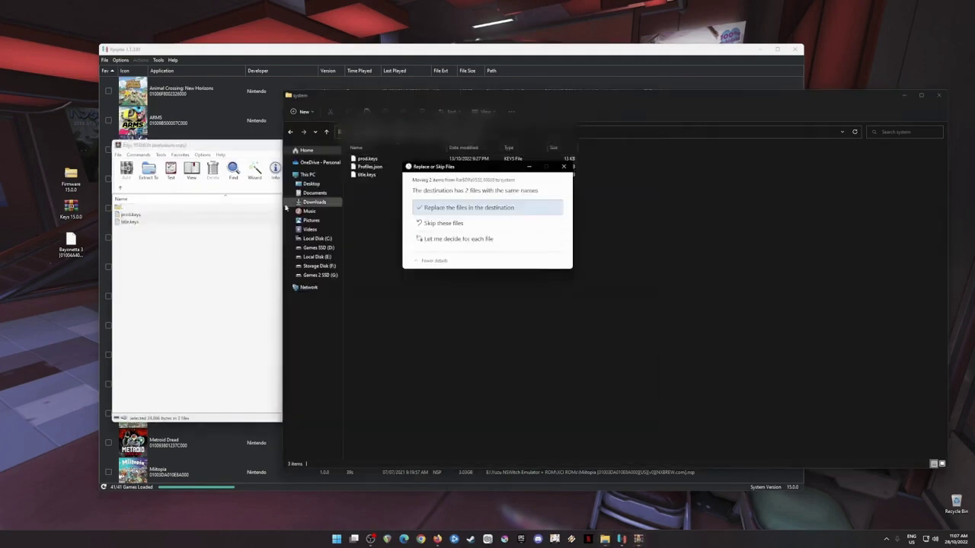
{"action": "left_click", "coordinate": [500, 214]}
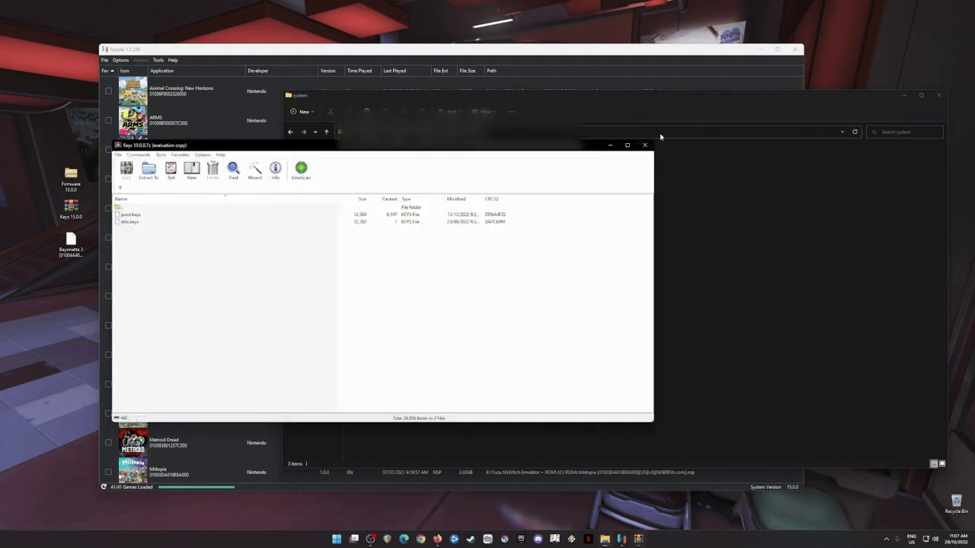
{"action": "left_click", "coordinate": [644, 144]}
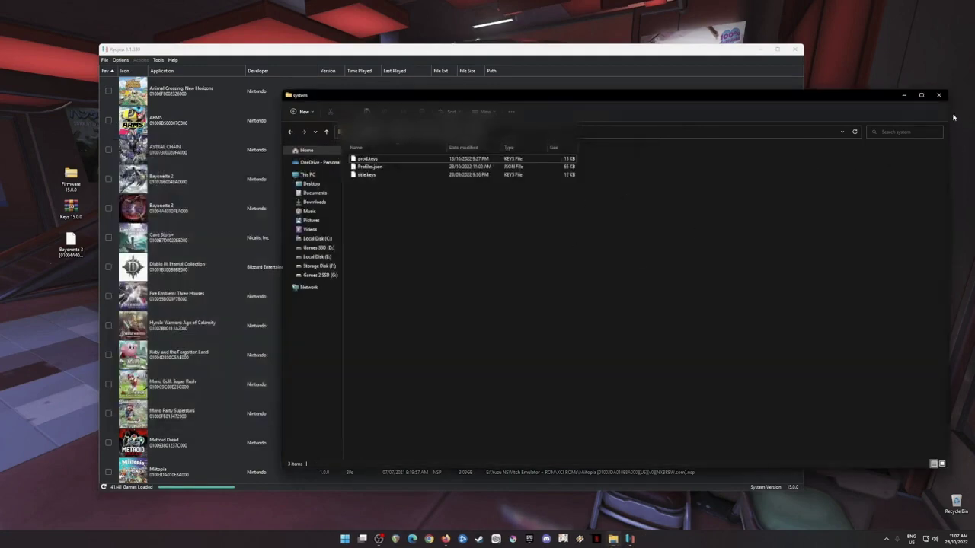
{"action": "left_click", "coordinate": [939, 95]}
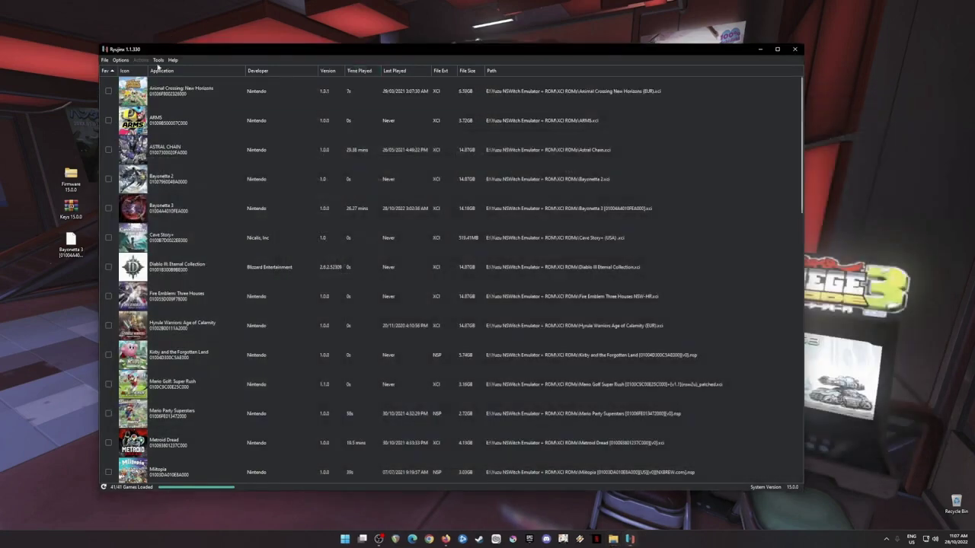
Install the Switch firmware in Ryujinx from the Firmware 15.0.0 zip file in the Latest Keys & Firmware folder
{"action": "left_click", "coordinate": [159, 60]}
{"action": "mouse_move", "coordinate": [213, 70]}
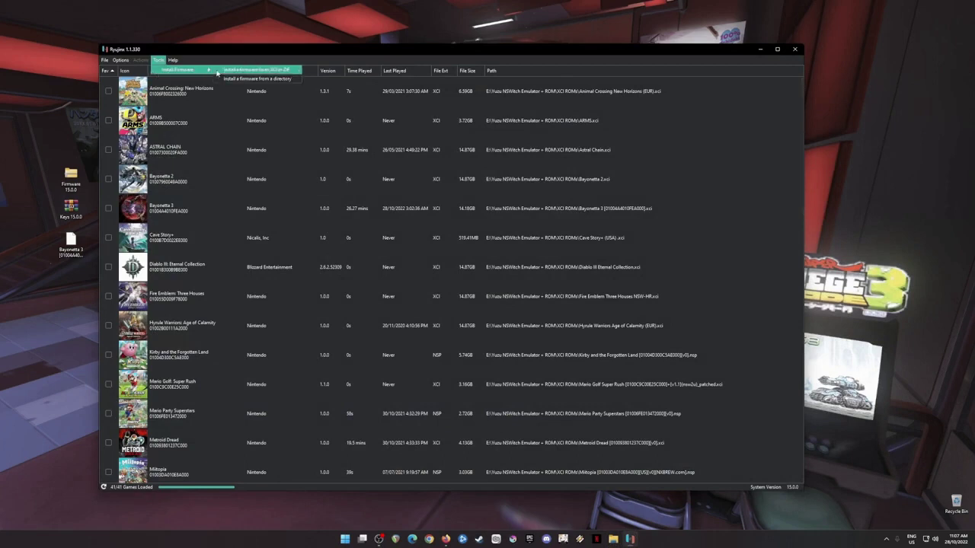
{"action": "left_click", "coordinate": [270, 75]}
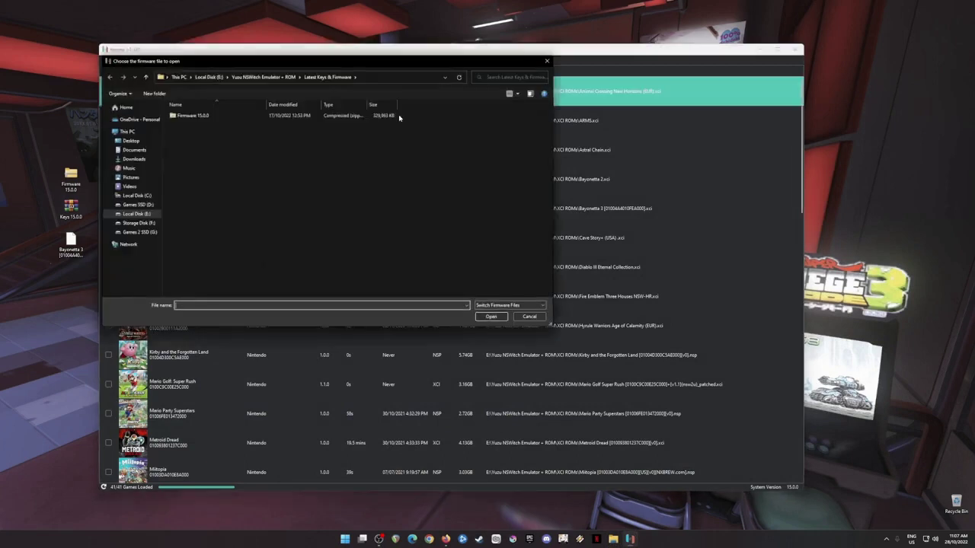
{"action": "left_click", "coordinate": [244, 118]}
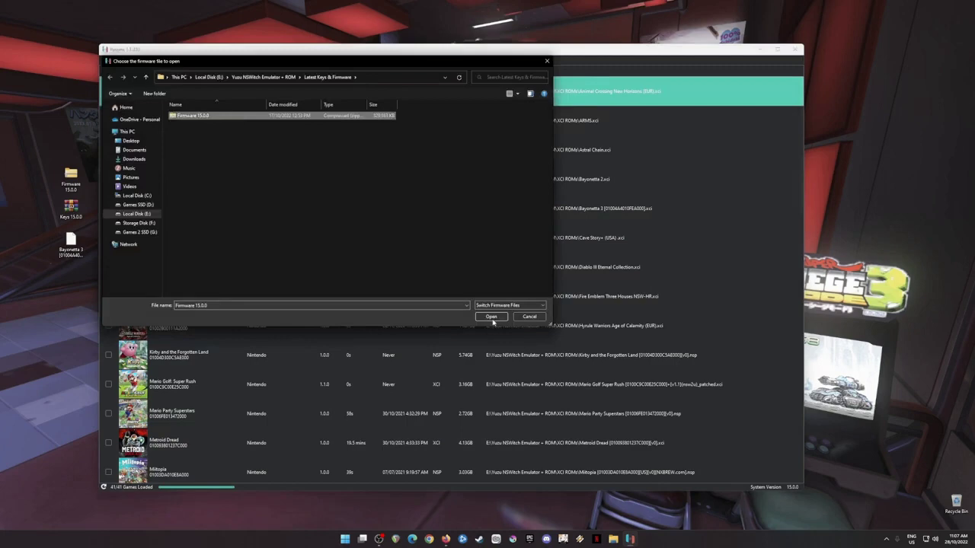
{"action": "left_click", "coordinate": [491, 317]}
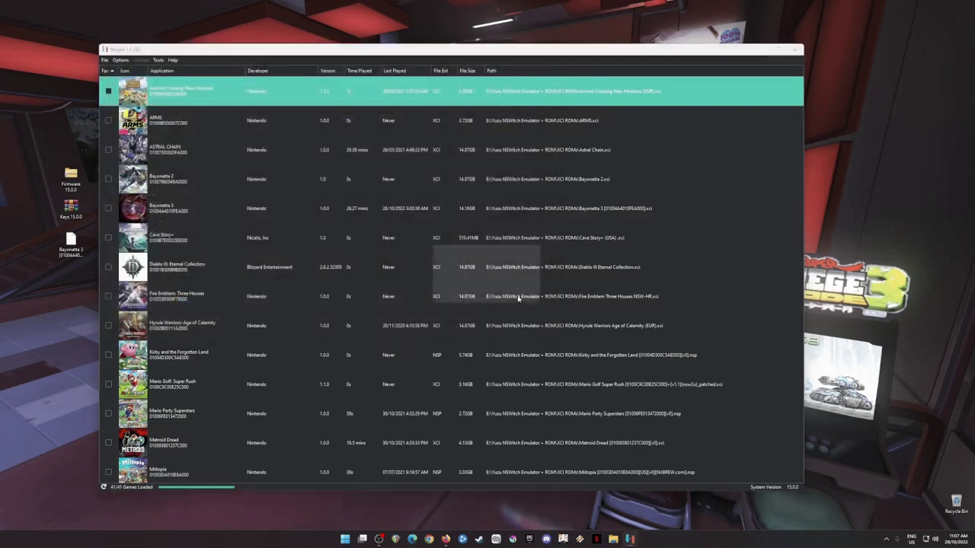
{"action": "left_click", "coordinate": [457, 303]}
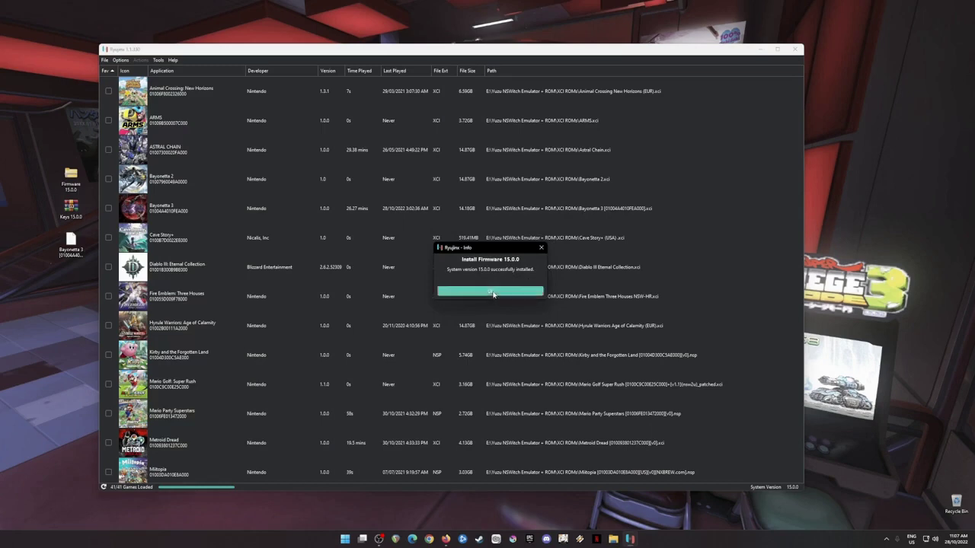
{"action": "left_click", "coordinate": [525, 291]}
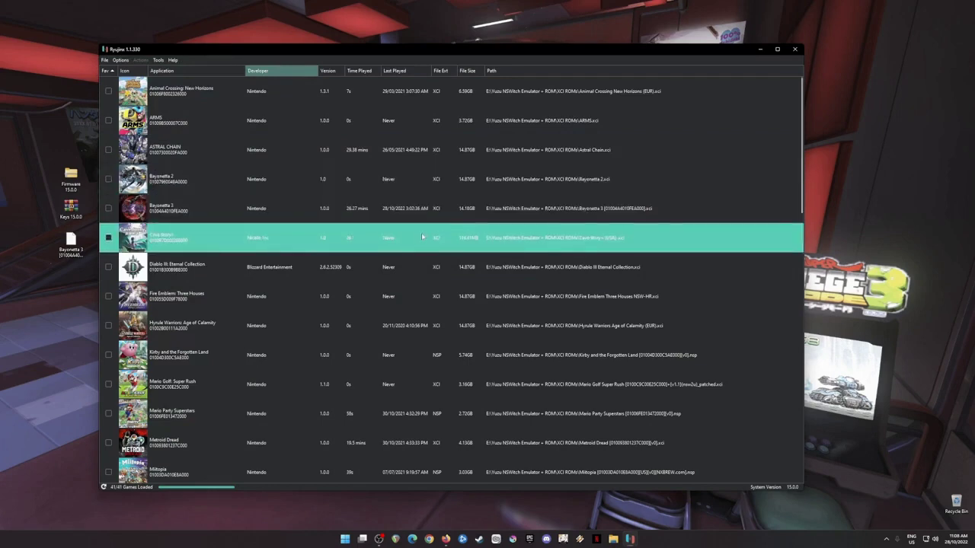
{"action": "left_click", "coordinate": [456, 270]}
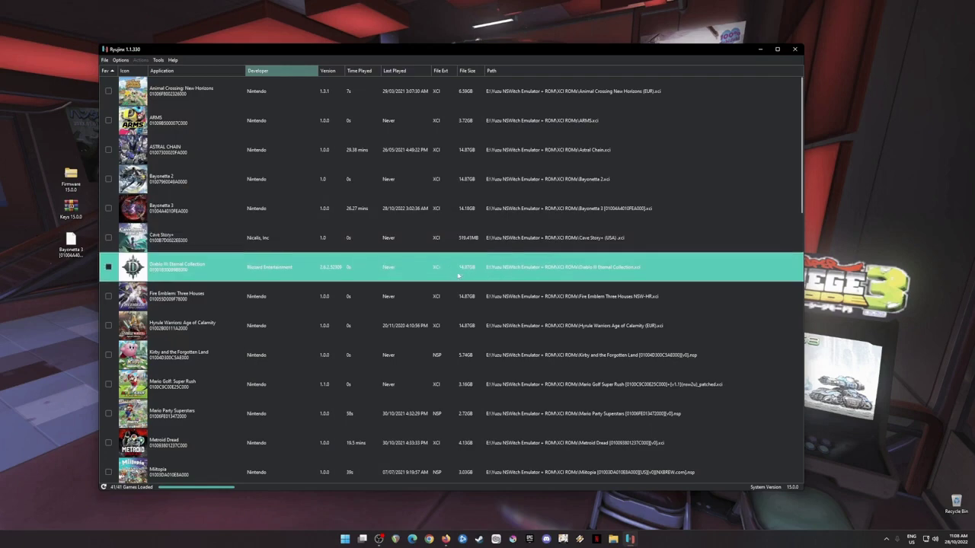
{"action": "key", "text": "Up"}
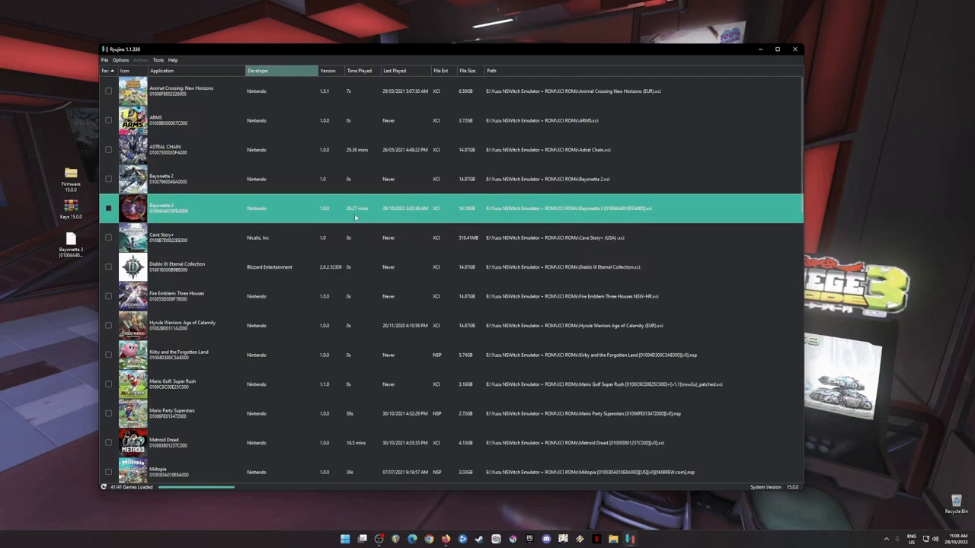
{"action": "left_click", "coordinate": [153, 93]}
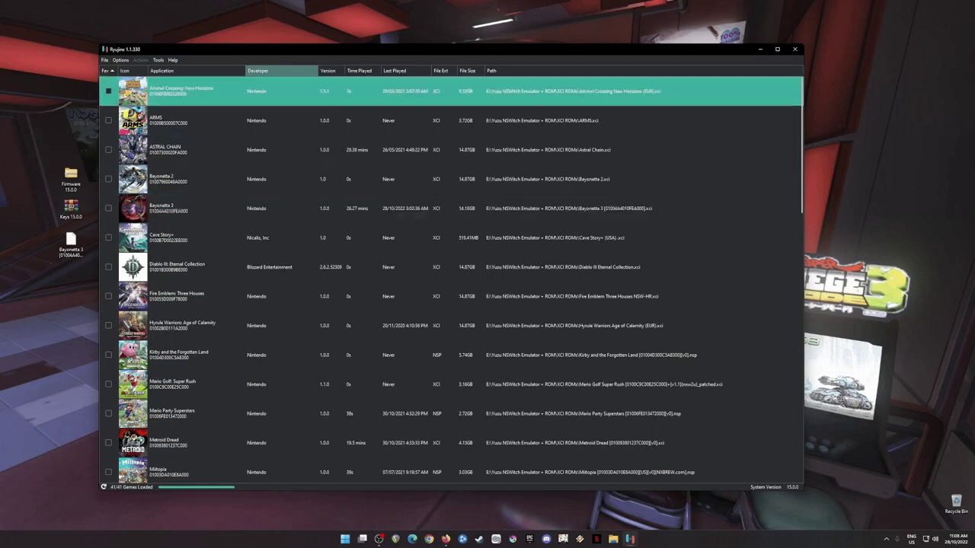
Open the emulator's input settings and save Player 1's configuration with the Nintendo Switch Pro Controller as input device and Pro Controller as type
{"action": "left_click", "coordinate": [120, 59]}
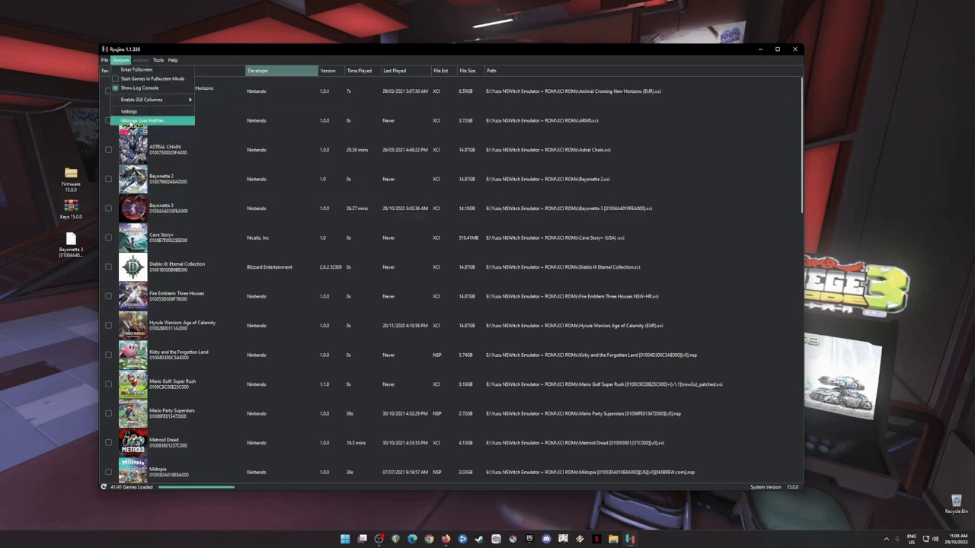
{"action": "left_click", "coordinate": [131, 111]}
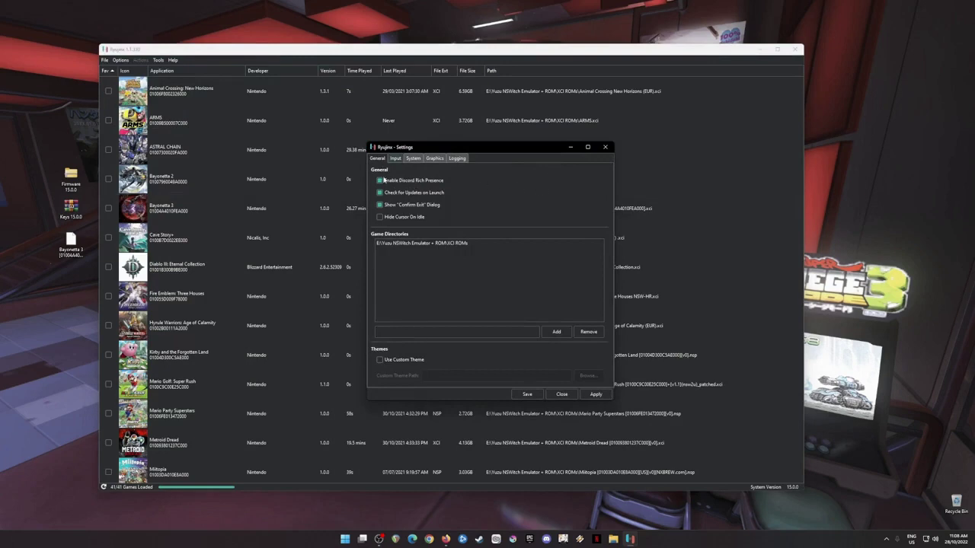
{"action": "left_click", "coordinate": [395, 158]}
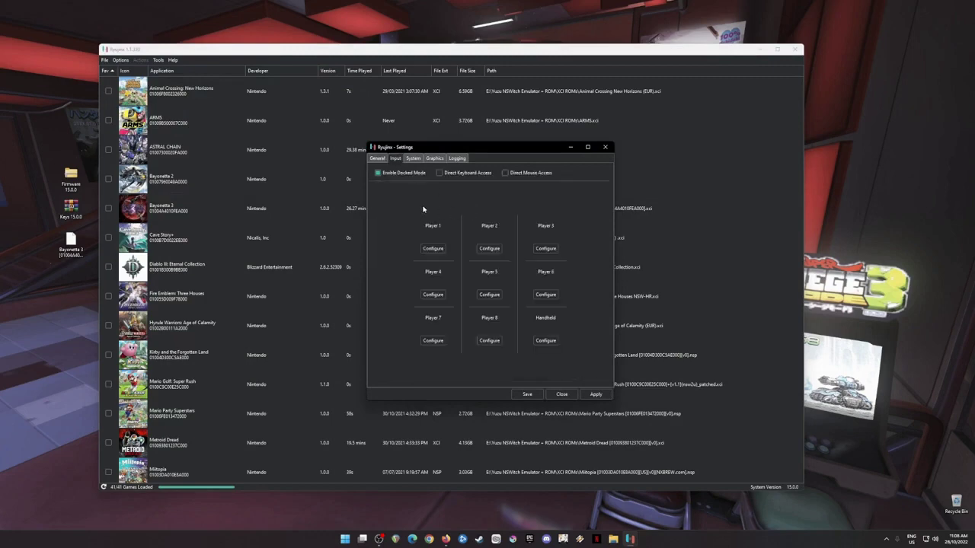
{"action": "left_click", "coordinate": [431, 248]}
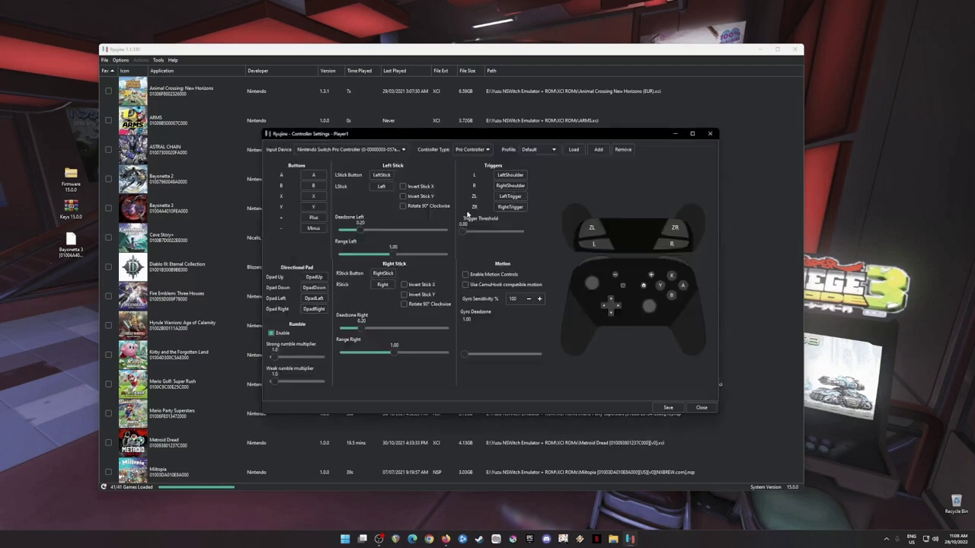
{"action": "left_click", "coordinate": [401, 150]}
{"action": "left_click", "coordinate": [401, 153]}
{"action": "left_click", "coordinate": [670, 408]}
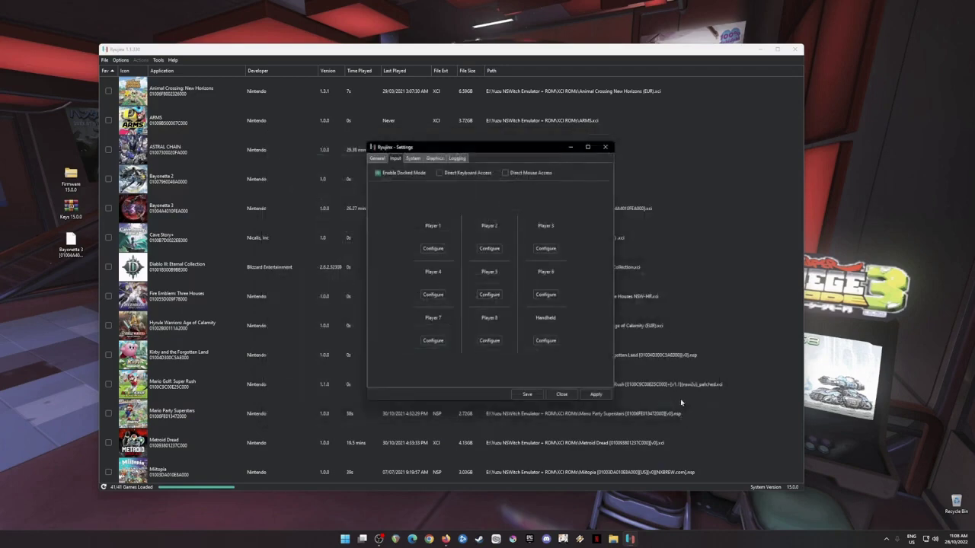
Review the emulator's system and graphics options, including memory manager mode, graphics backend and resolution scale, and save the settings
{"action": "left_click", "coordinate": [413, 158]}
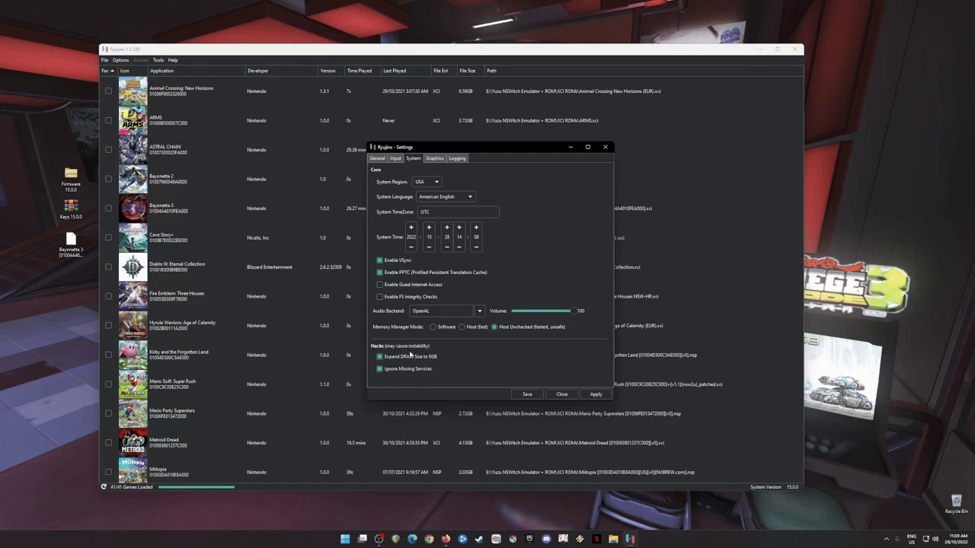
{"action": "left_click", "coordinate": [437, 159]}
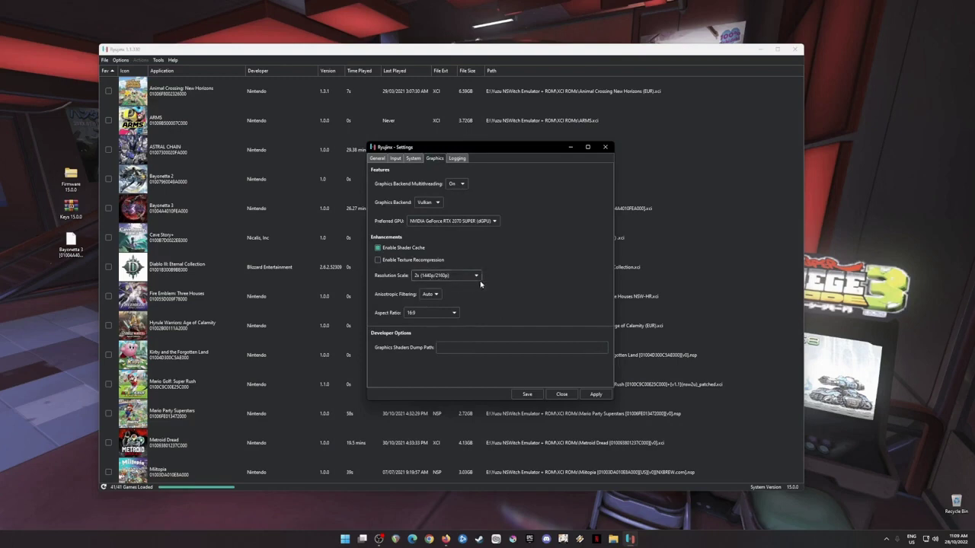
{"action": "left_click", "coordinate": [527, 395]}
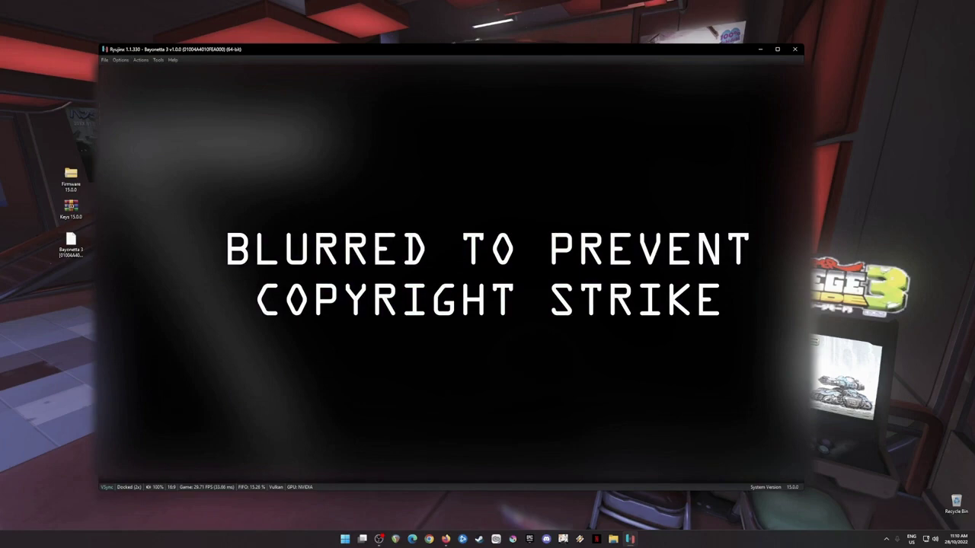
Check the actions available for the running Bayonetta 3 game and minimize the emulator window
{"action": "left_click", "coordinate": [140, 60]}
{"action": "left_click", "coordinate": [140, 60]}
{"action": "left_click", "coordinate": [760, 48]}
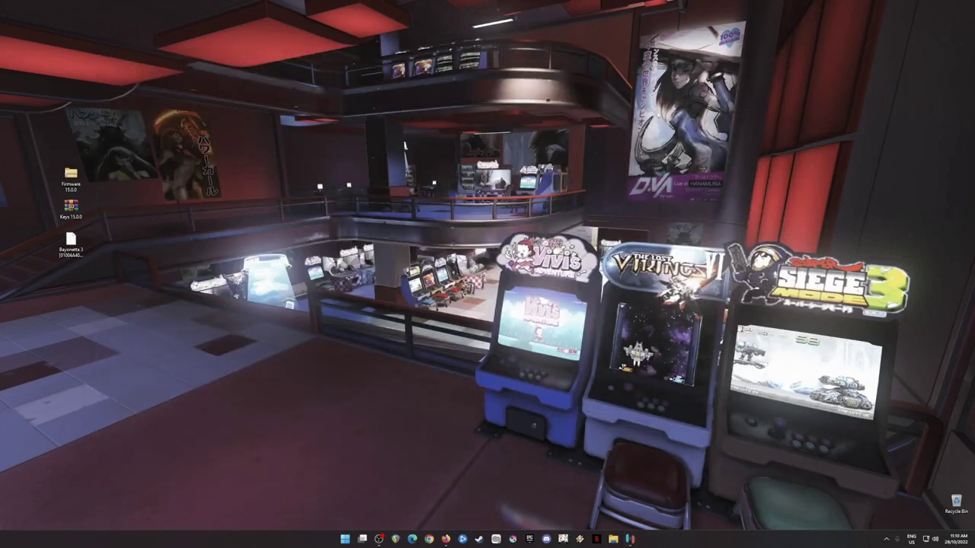